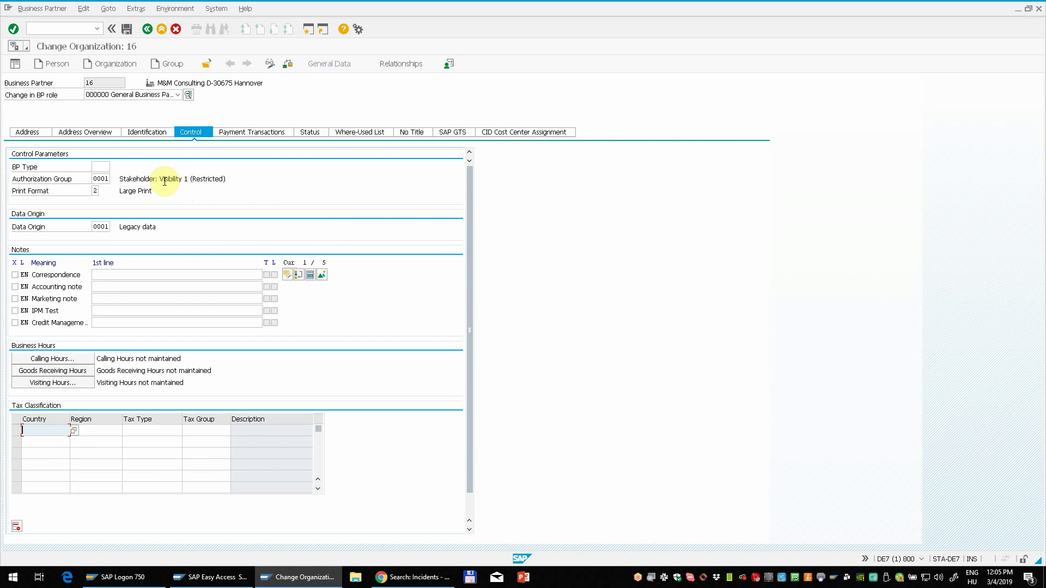
# Step: Change organization 16's BP Type to 0001 on the Control tab
pyautogui.click(245, 9)
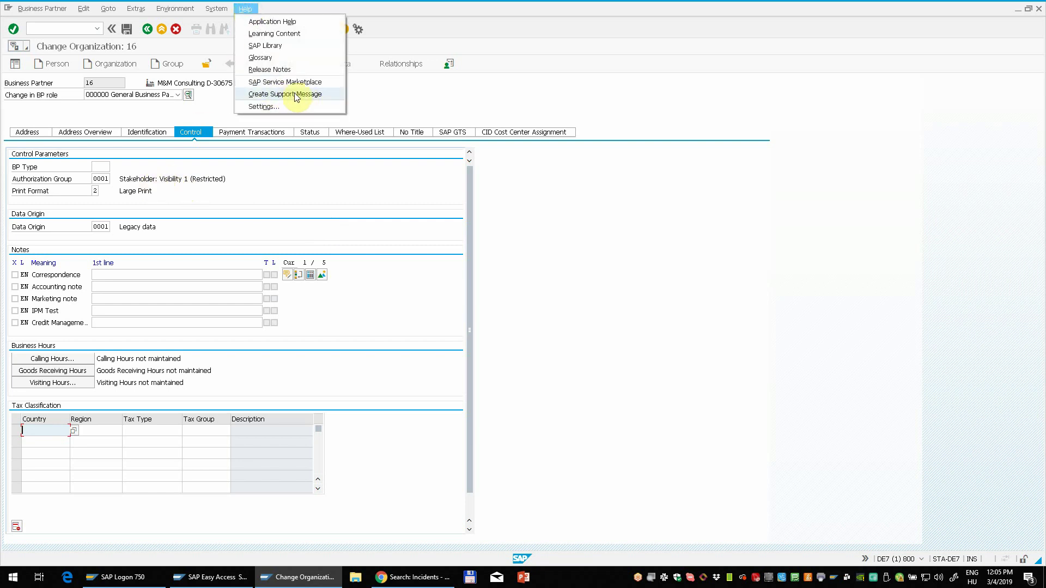
pyautogui.click(102, 167)
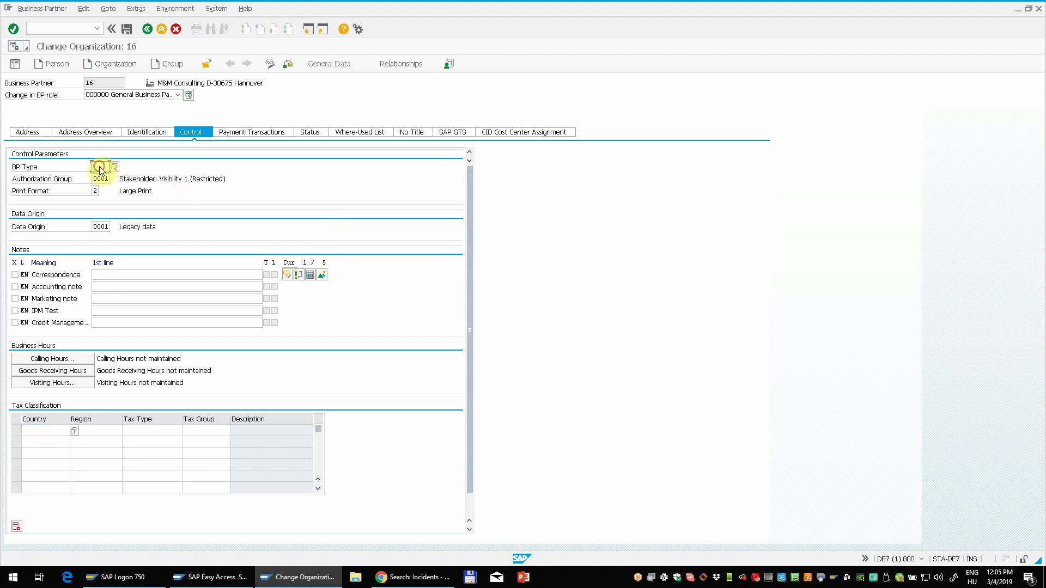
pyautogui.write('0001')
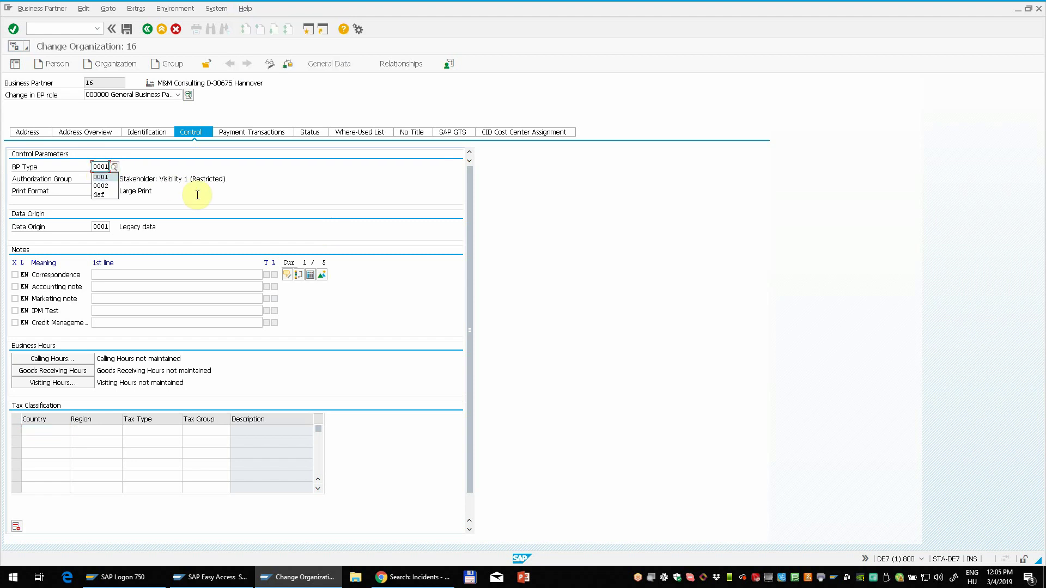
pyautogui.press('Return')
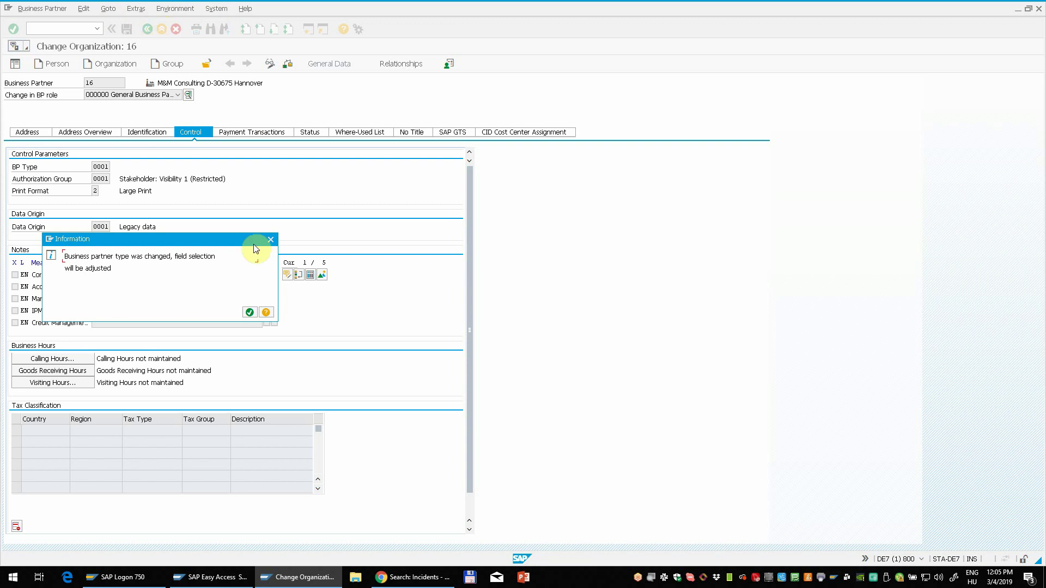
# Step: Open the information message's help and start a ticket from the Performance Assistant
pyautogui.click(266, 313)
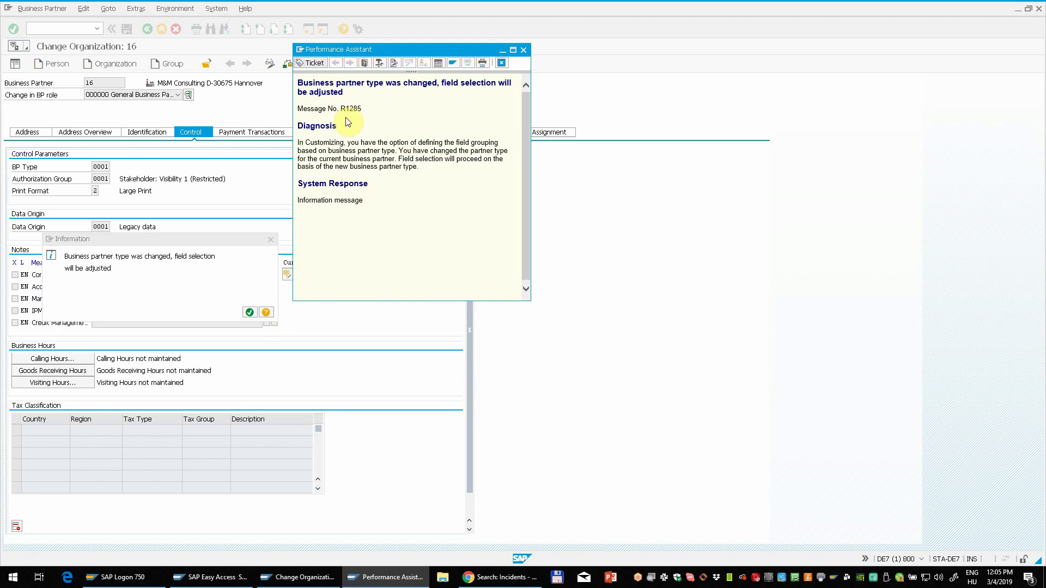
pyautogui.click(314, 65)
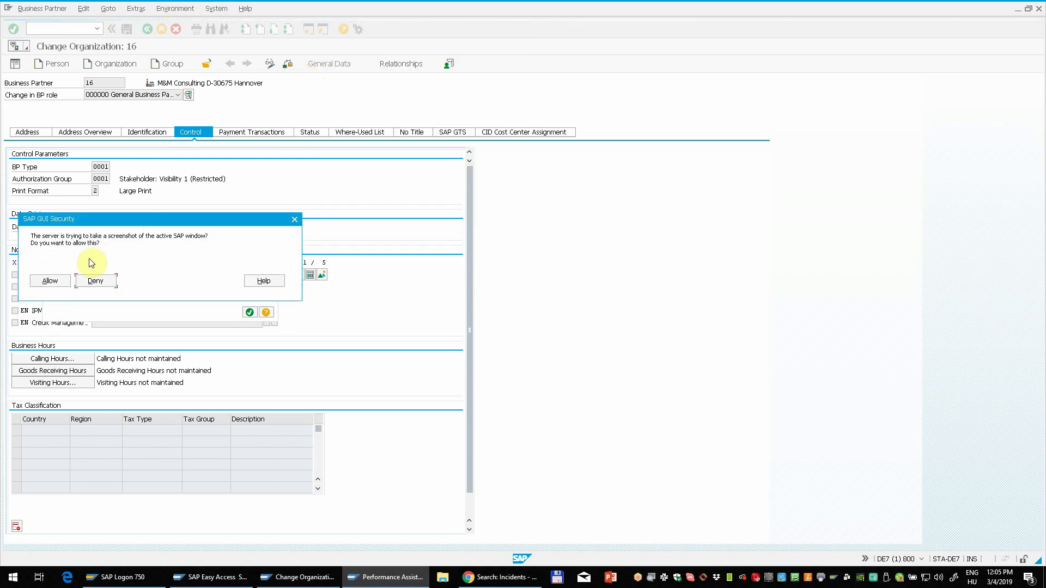
# Step: Allow the screenshot, set Impact, Urgency and Severity to 1 High, open-in-browser on, and send
pyautogui.click(50, 282)
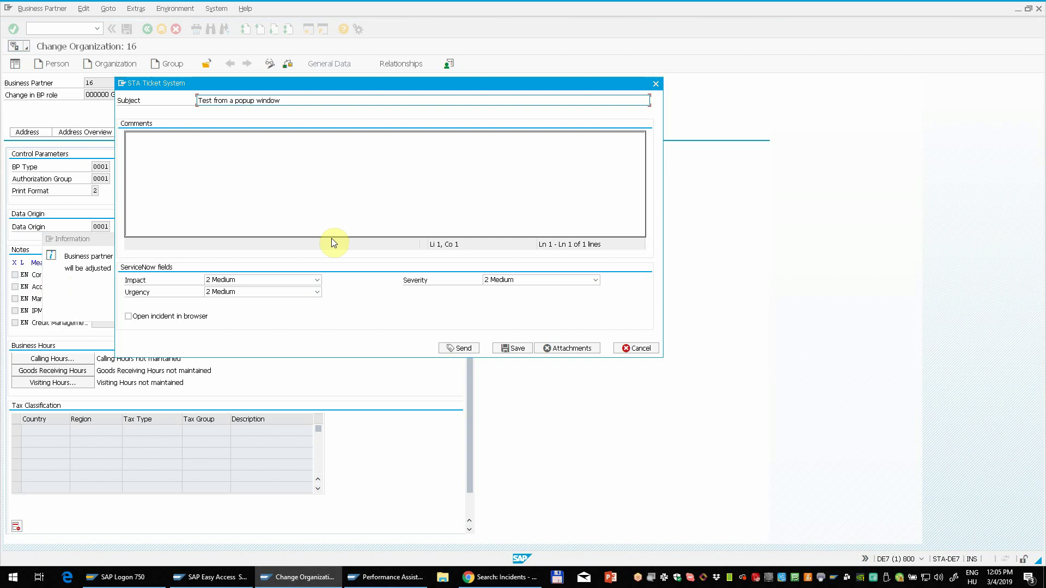
pyautogui.click(282, 280)
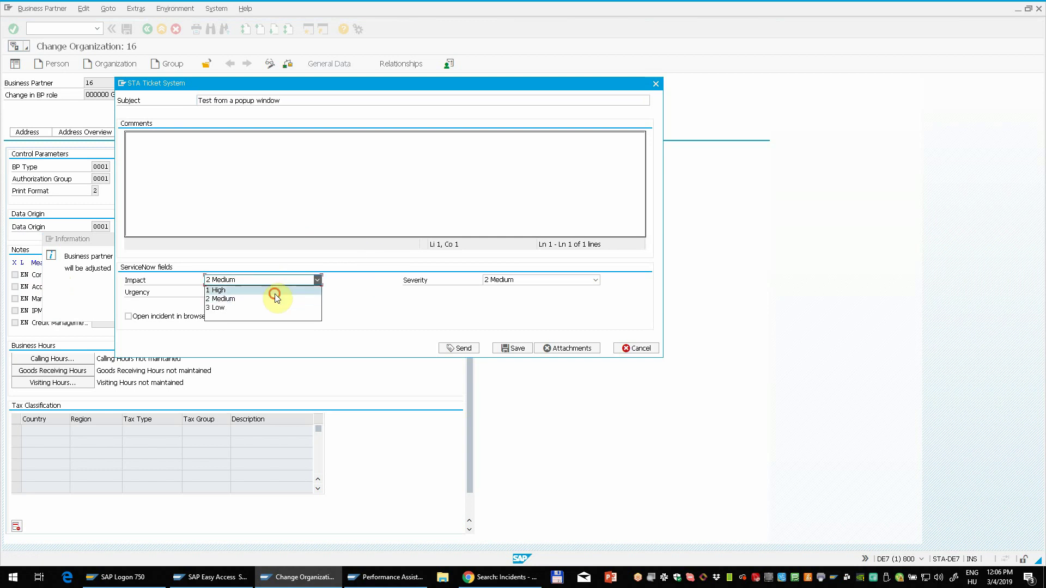
pyautogui.click(275, 290)
pyautogui.click(292, 293)
pyautogui.click(262, 303)
pyautogui.click(524, 280)
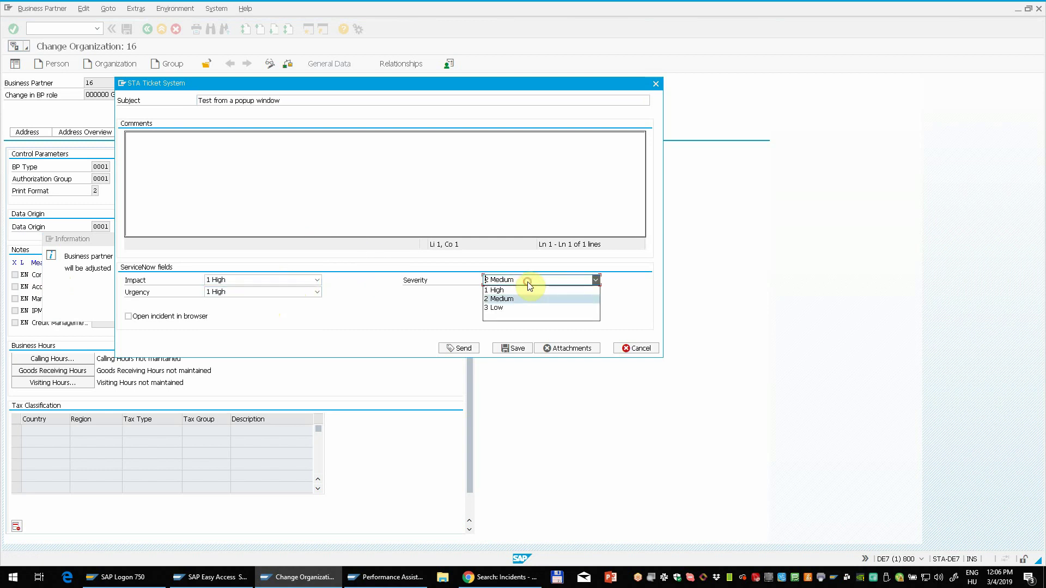
pyautogui.click(496, 289)
pyautogui.click(163, 317)
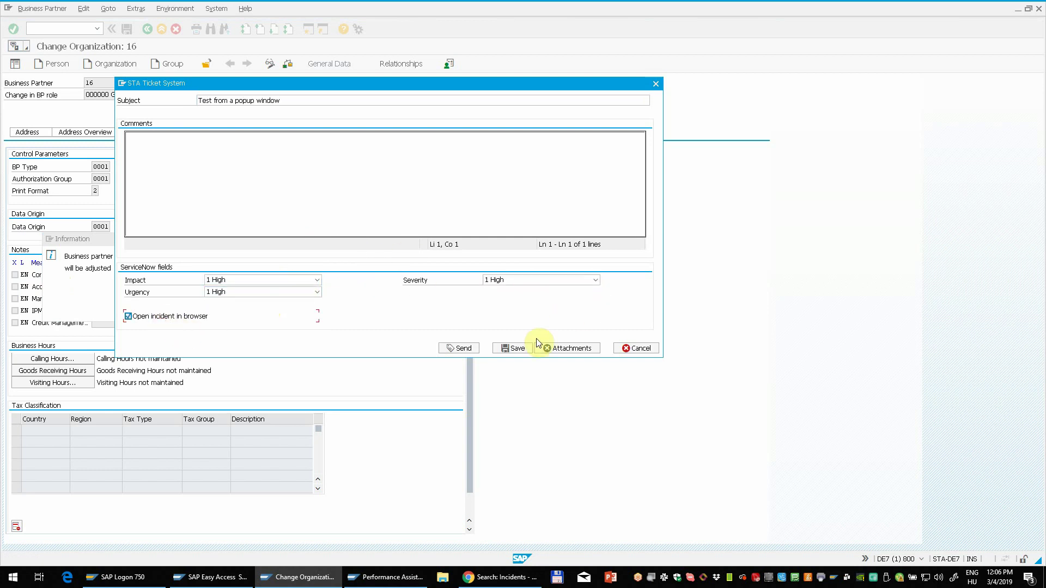
pyautogui.click(450, 349)
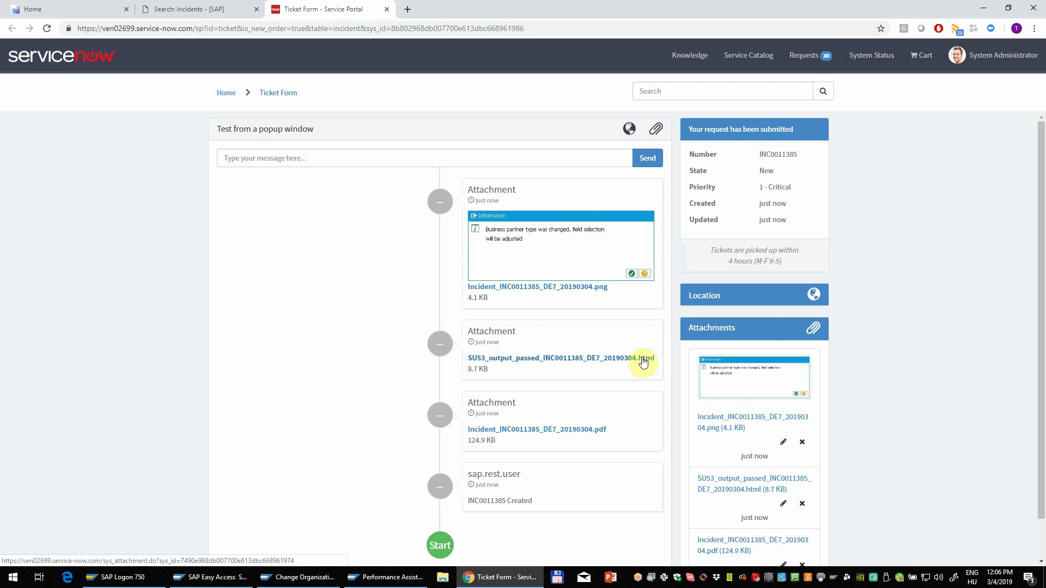
# Step: Download the ServiceNow incident's PDF attachment and open it in Chrome
pyautogui.click(555, 431)
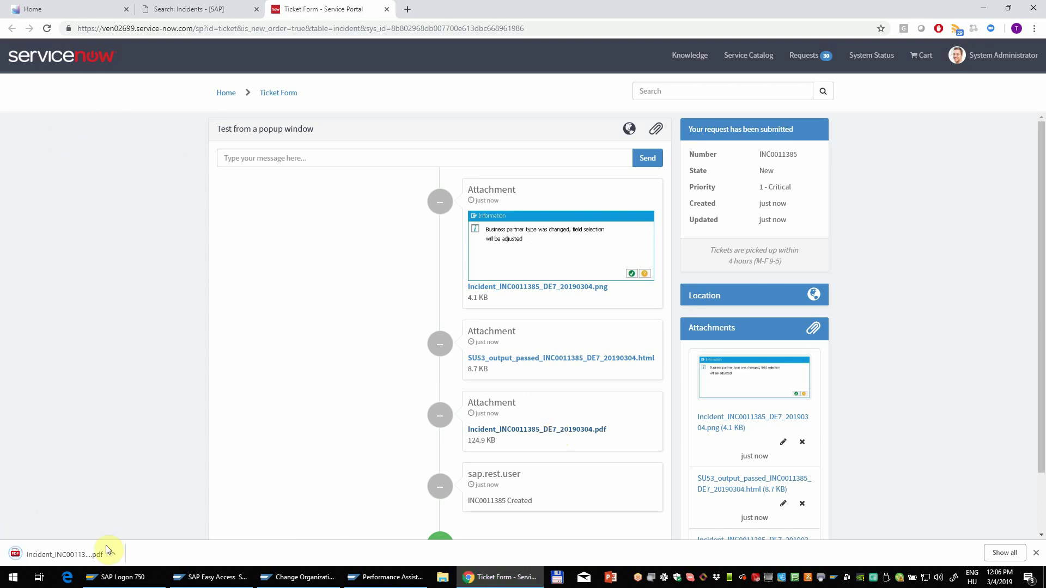
pyautogui.click(81, 550)
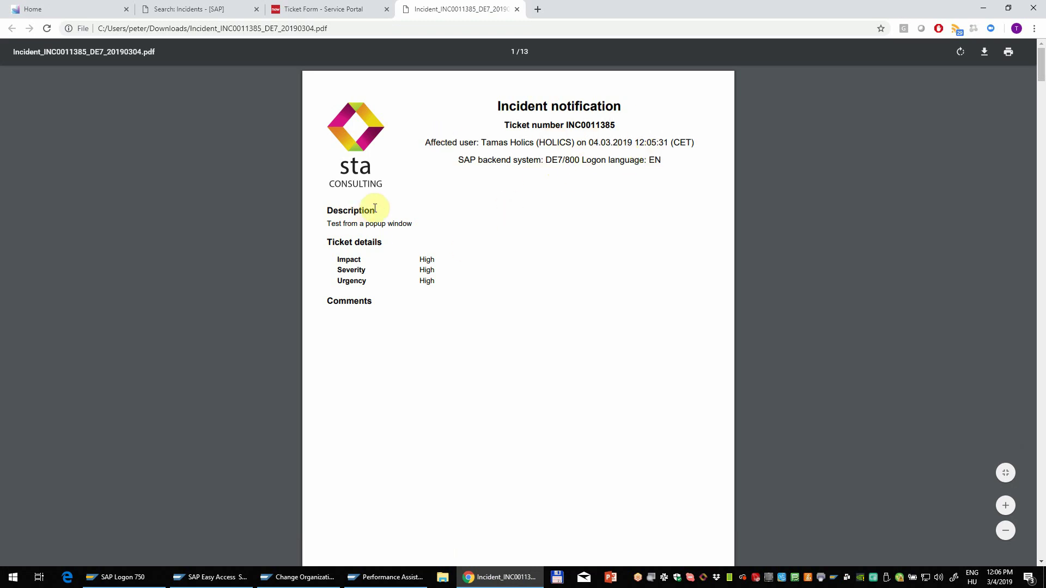
# Step: Scroll the incident PDF to page 2's Last message R1 285 and its long text
pyautogui.scroll(-5, 563, 285)
pyautogui.scroll(-3, 569, 269)
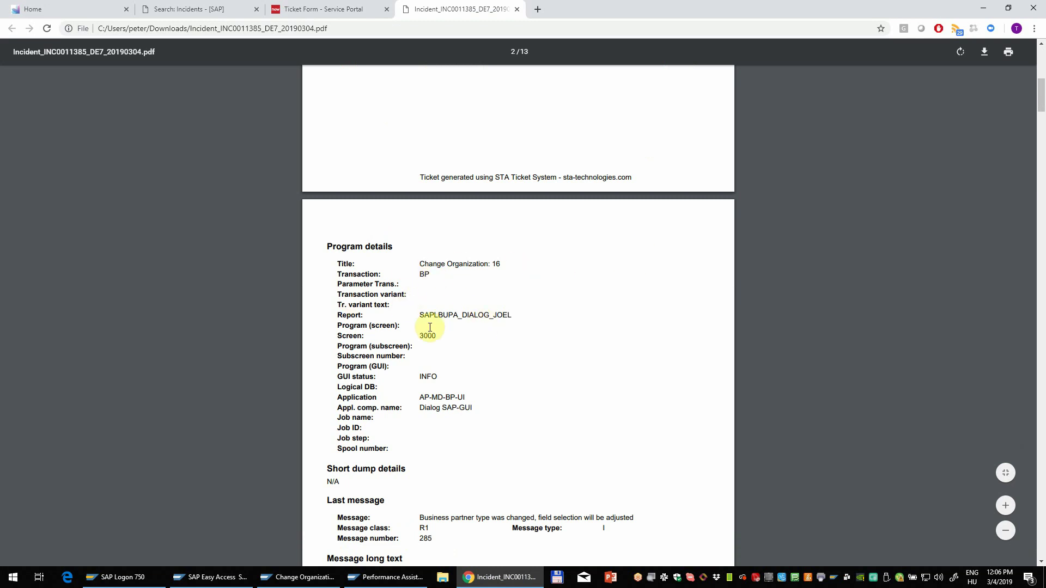
pyautogui.scroll(-4, 514, 375)
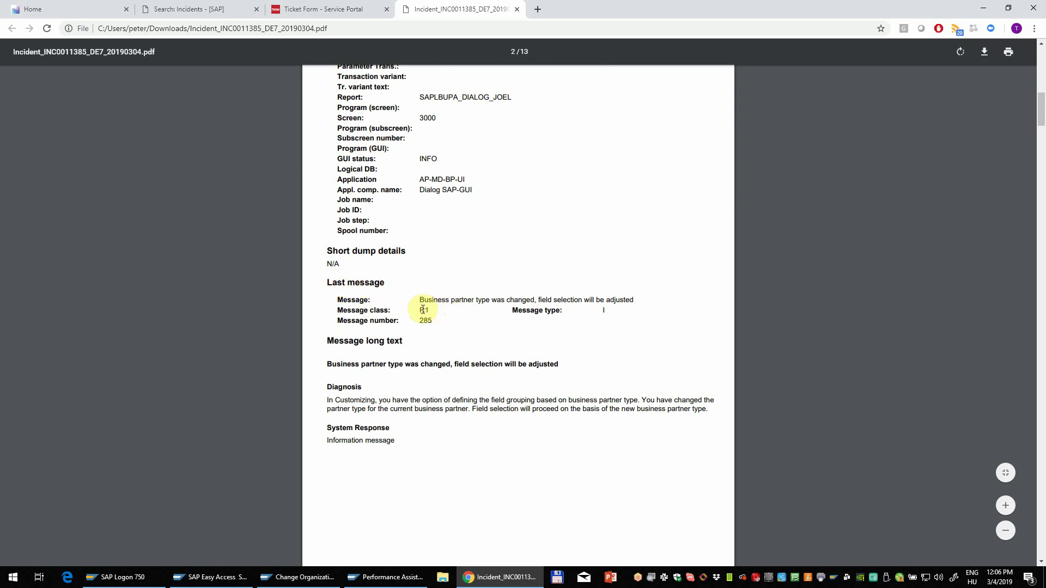
pyautogui.scroll(-3, 460, 400)
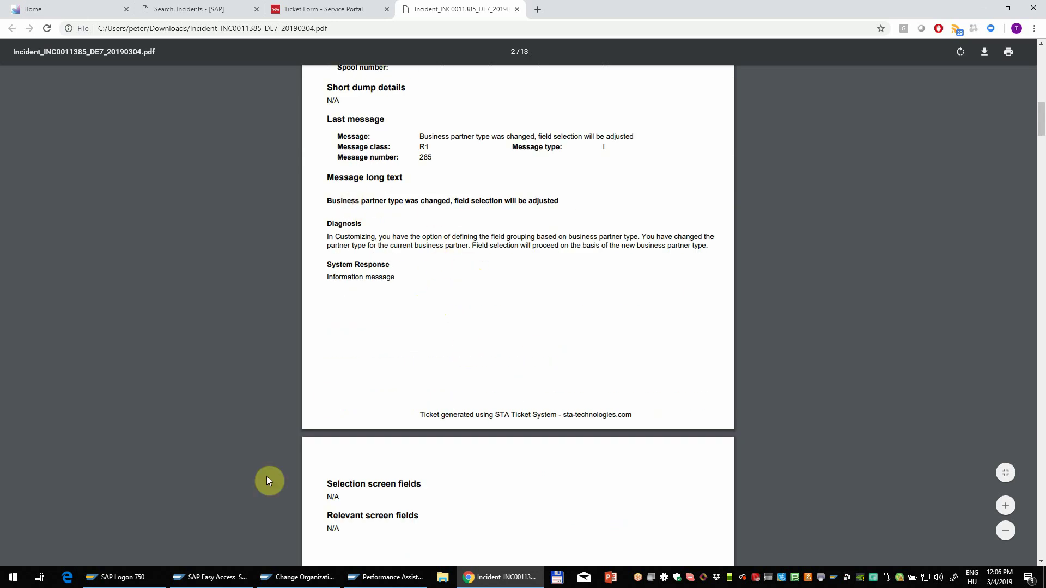
# Step: In /STATS/CUST, make SOLMAN_ENH the active configuration instead of SNOW and save
pyautogui.click(228, 576)
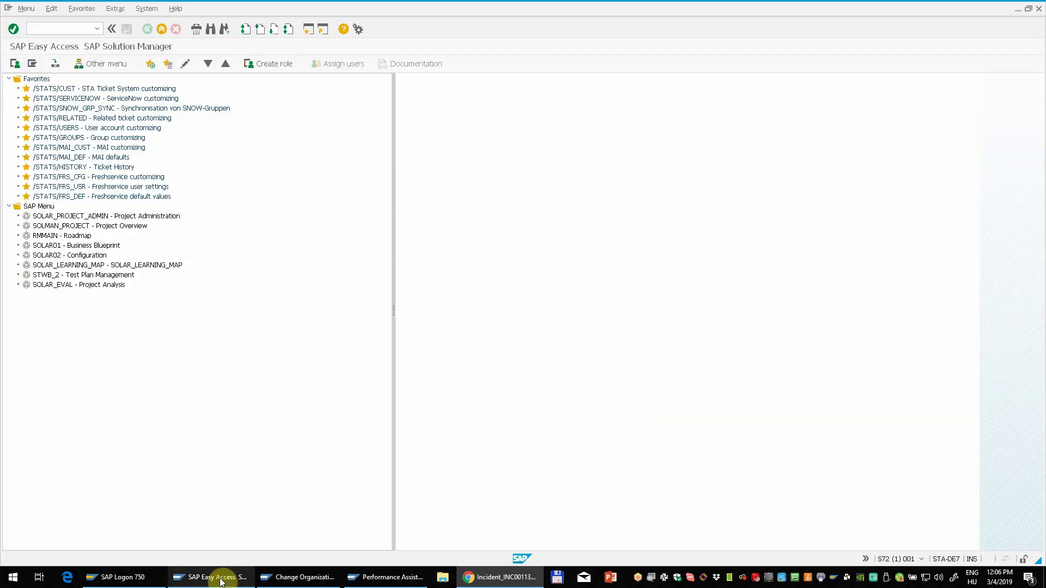
pyautogui.doubleClick(87, 90)
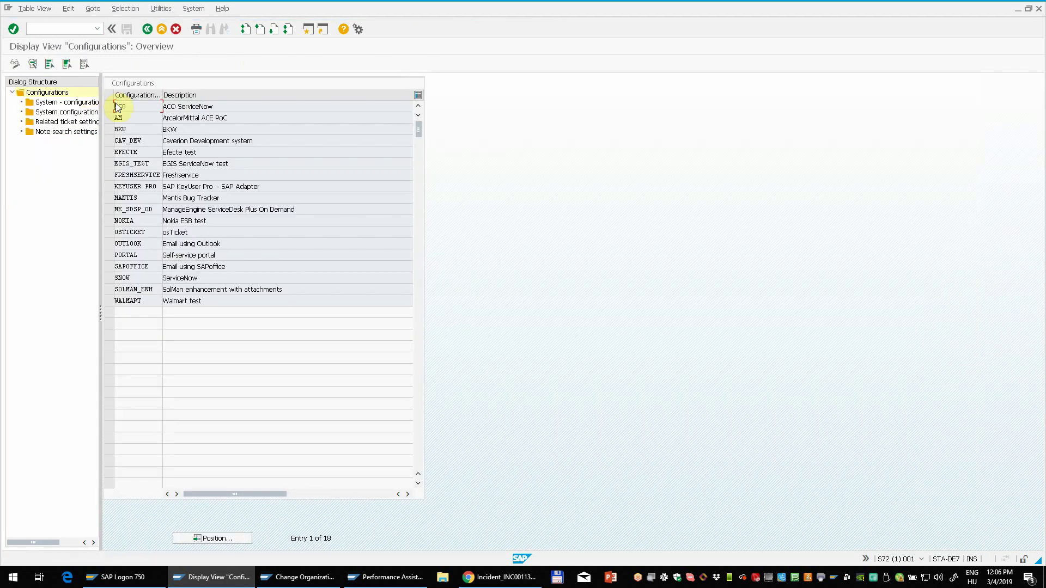
pyautogui.click(14, 63)
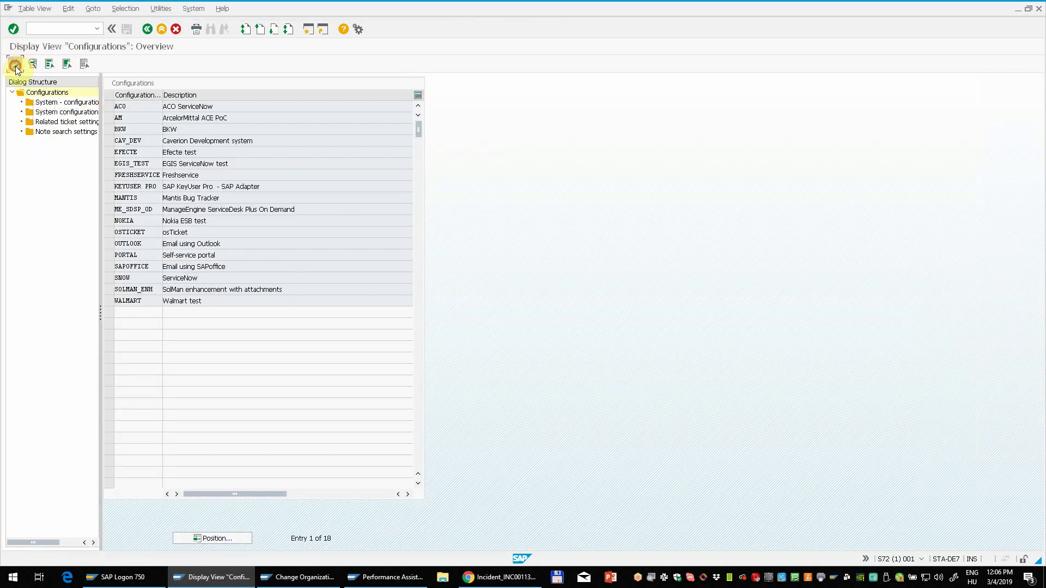
pyautogui.click(319, 494)
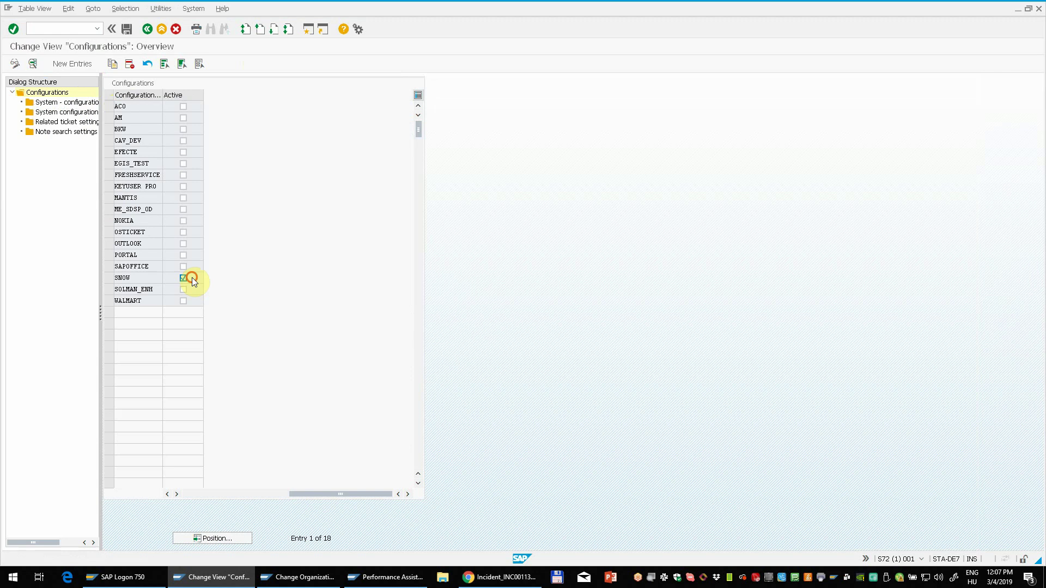
pyautogui.click(129, 28)
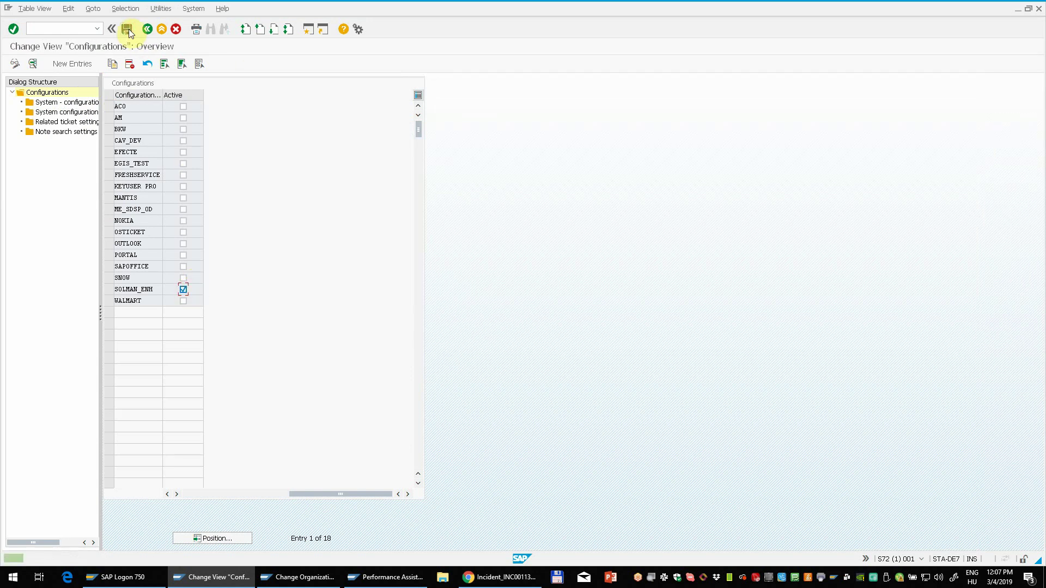
pyautogui.click(331, 577)
# Step: Close the message help and dismiss the partner type change message
pyautogui.click(384, 577)
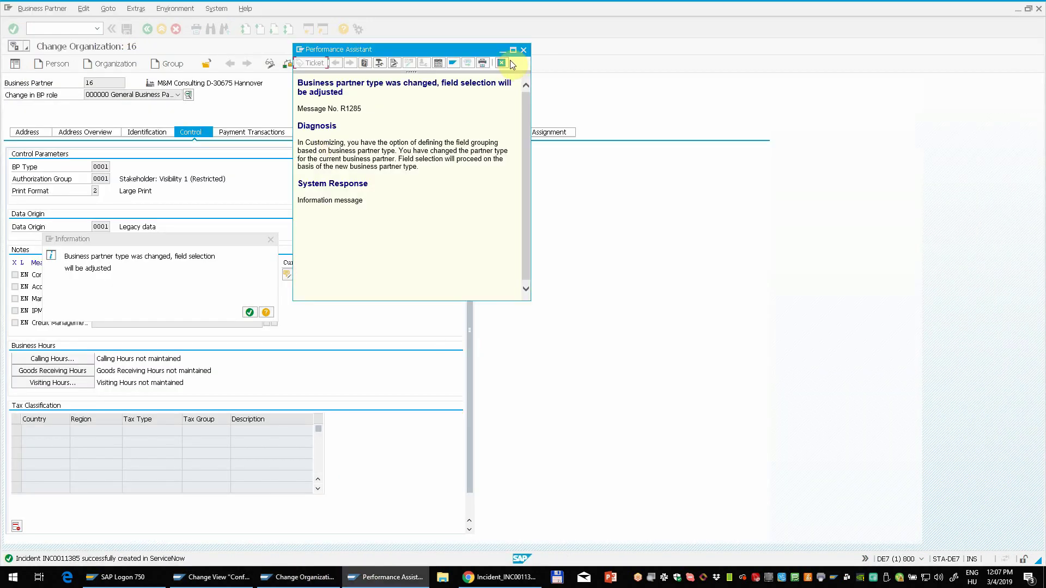
pyautogui.click(250, 312)
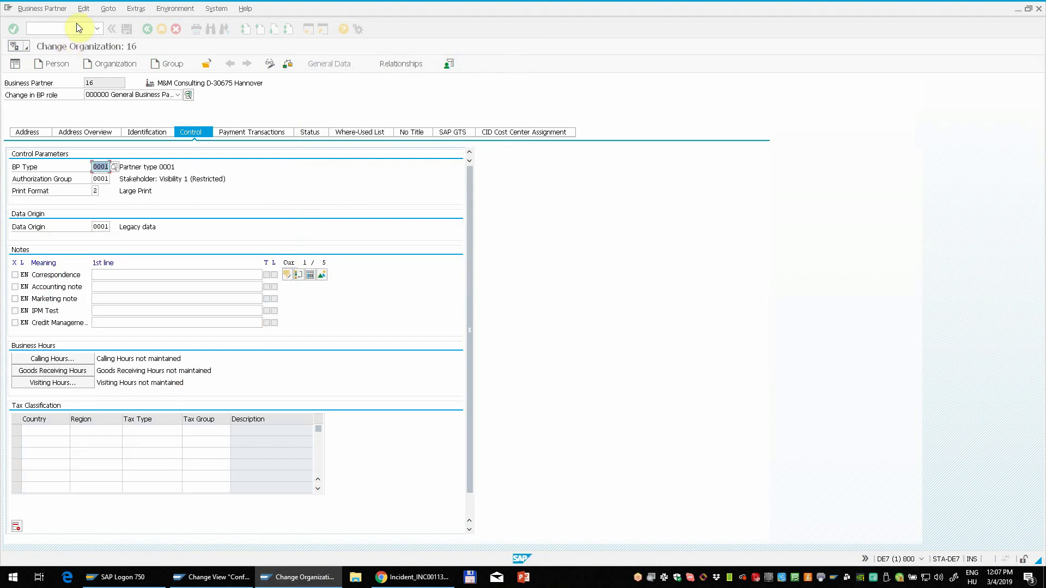
pyautogui.click(74, 28)
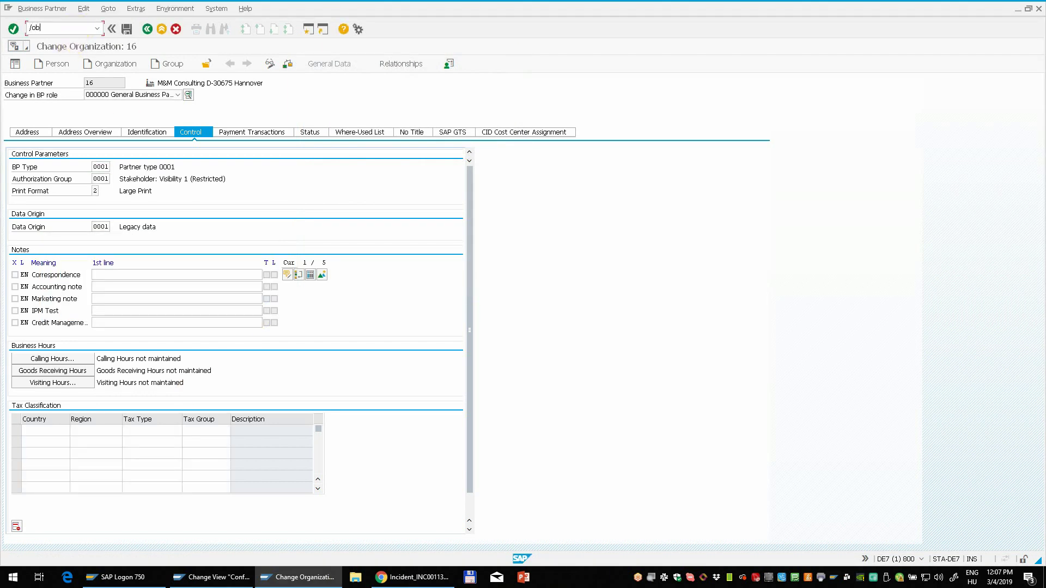
# Step: Via /oBP, open partner 15 ABC Marketing's address where-used list and call Help from it
pyautogui.write('/ob')
pyautogui.click(75, 28)
pyautogui.press('BackSpace')
pyautogui.press('BackSpace')
pyautogui.press('BackSpace')
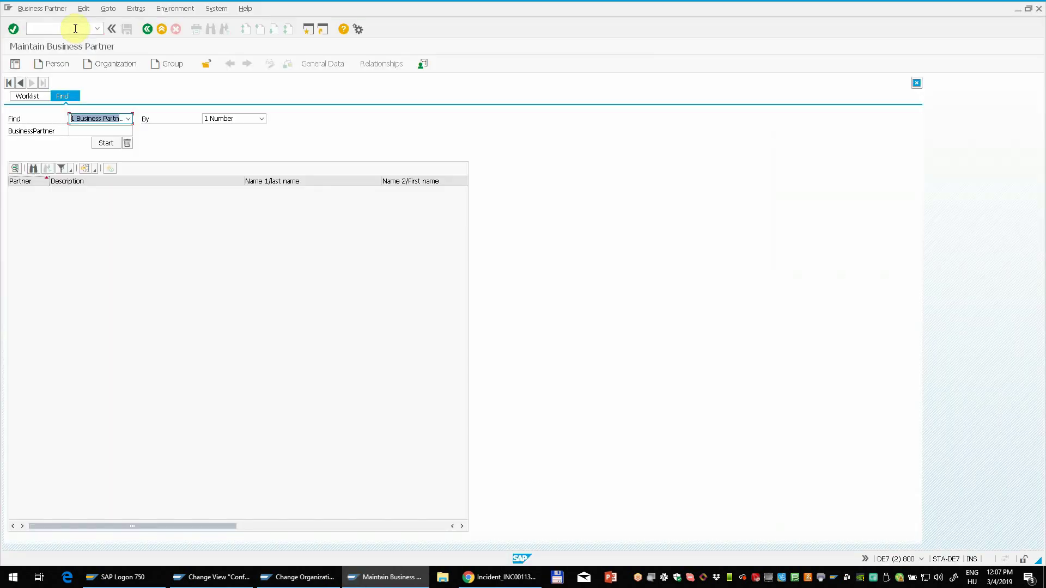
pyautogui.click(107, 143)
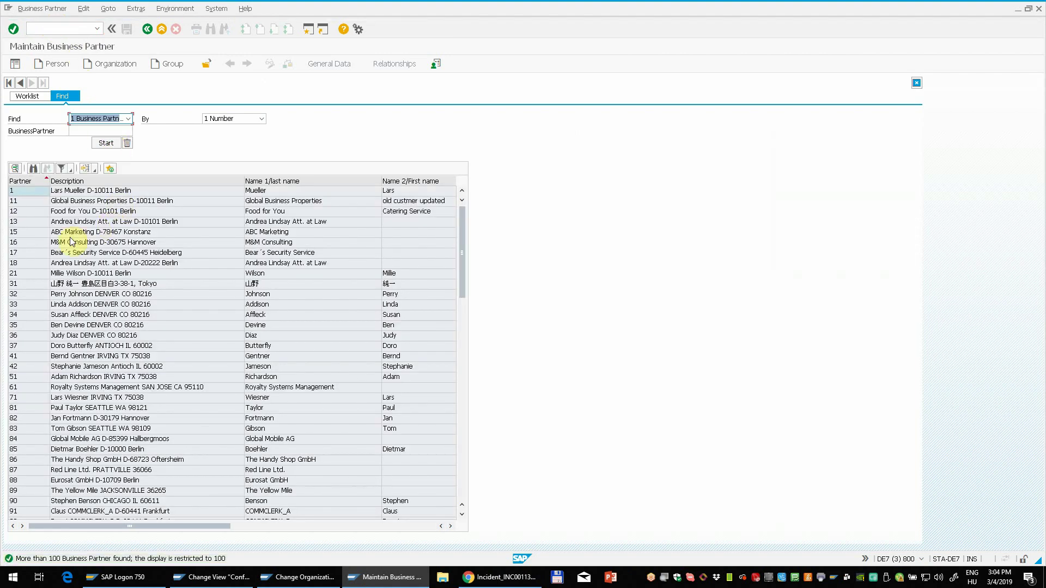
pyautogui.click(70, 236)
pyautogui.doubleClick(69, 235)
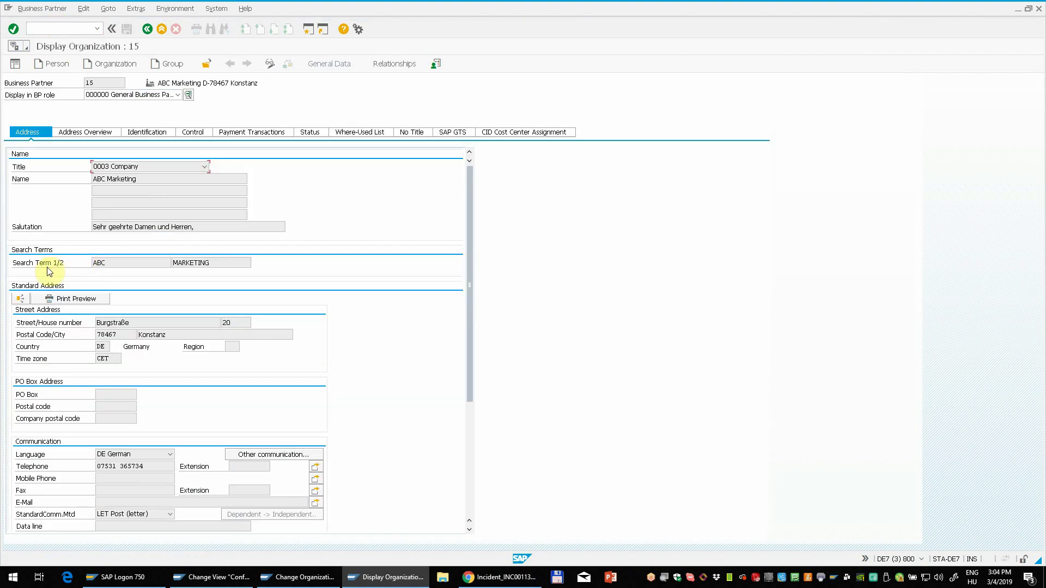
pyautogui.click(21, 299)
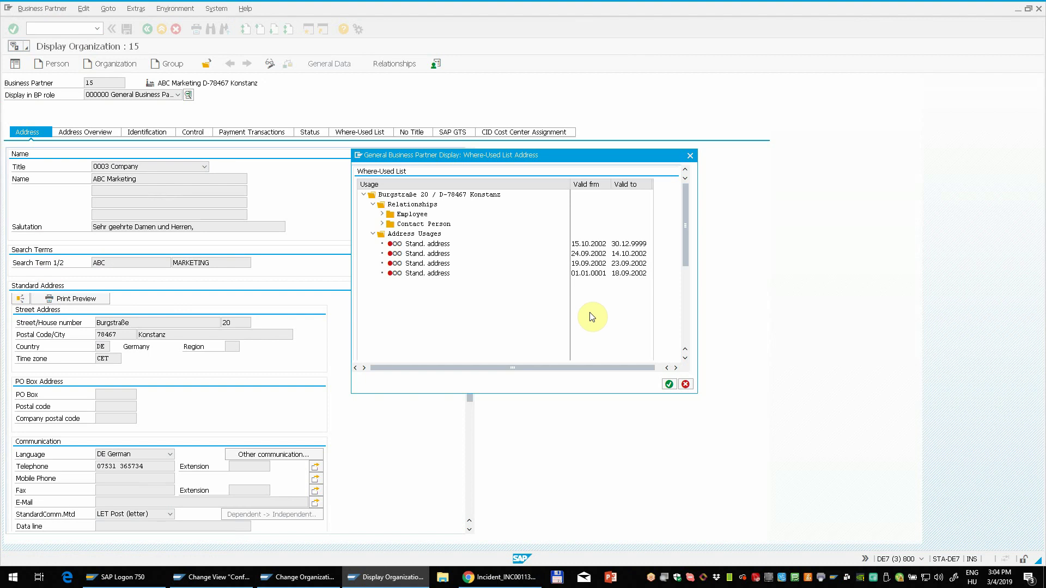
pyautogui.rightClick(631, 381)
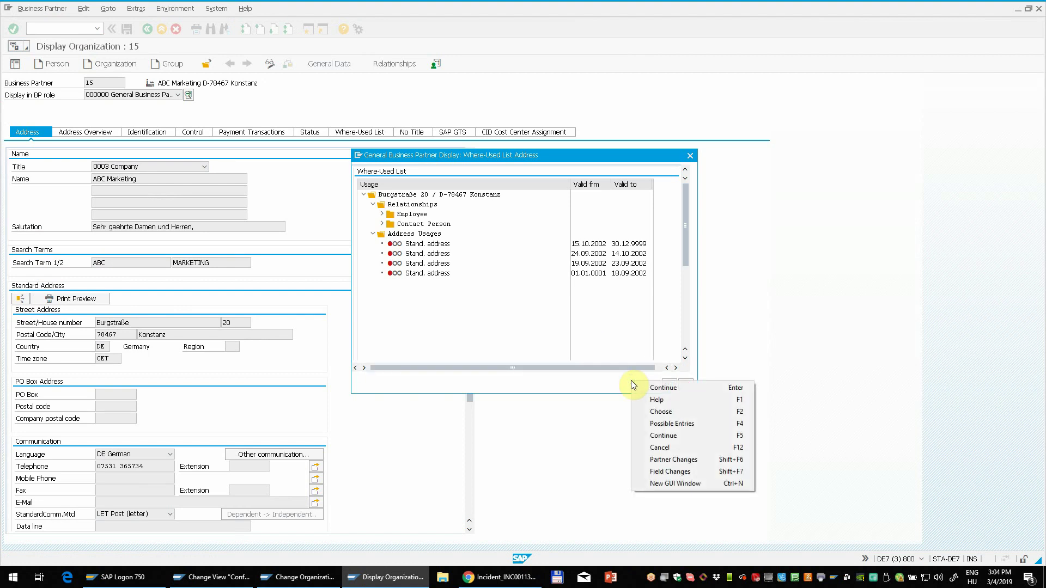
pyautogui.click(675, 400)
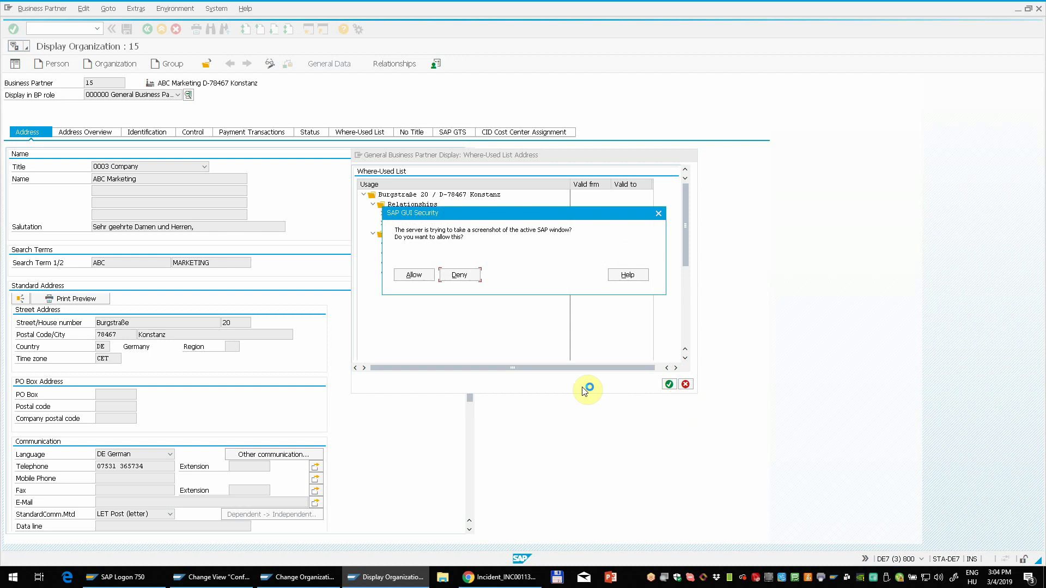
# Step: Allow the screenshot and send support message 'Test from SolMan' with body text 'test'
pyautogui.click(415, 276)
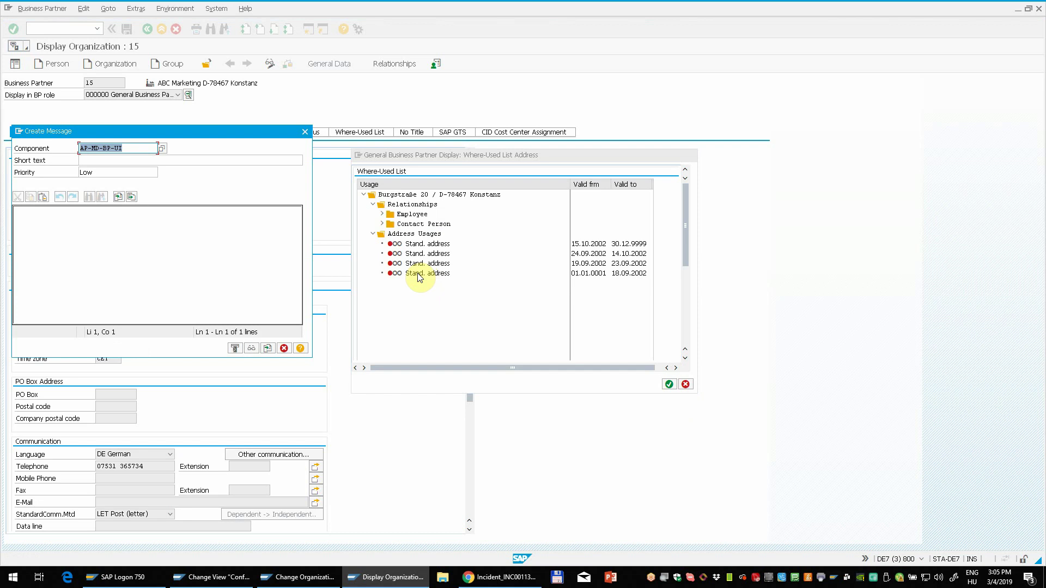
pyautogui.press('Tab')
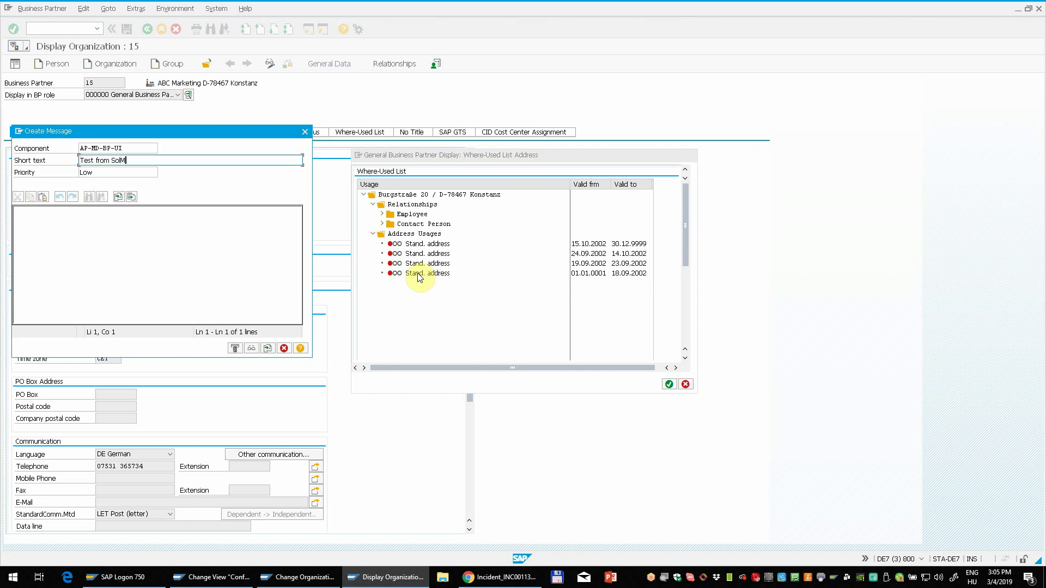
pyautogui.write('Test from SolMan')
pyautogui.click(145, 280)
pyautogui.write('test')
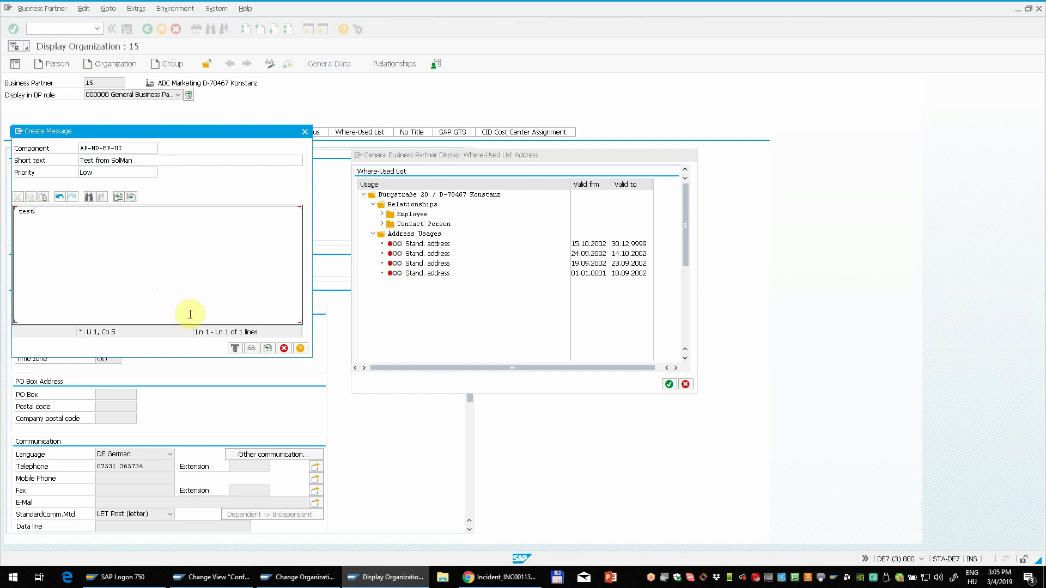
pyautogui.click(233, 347)
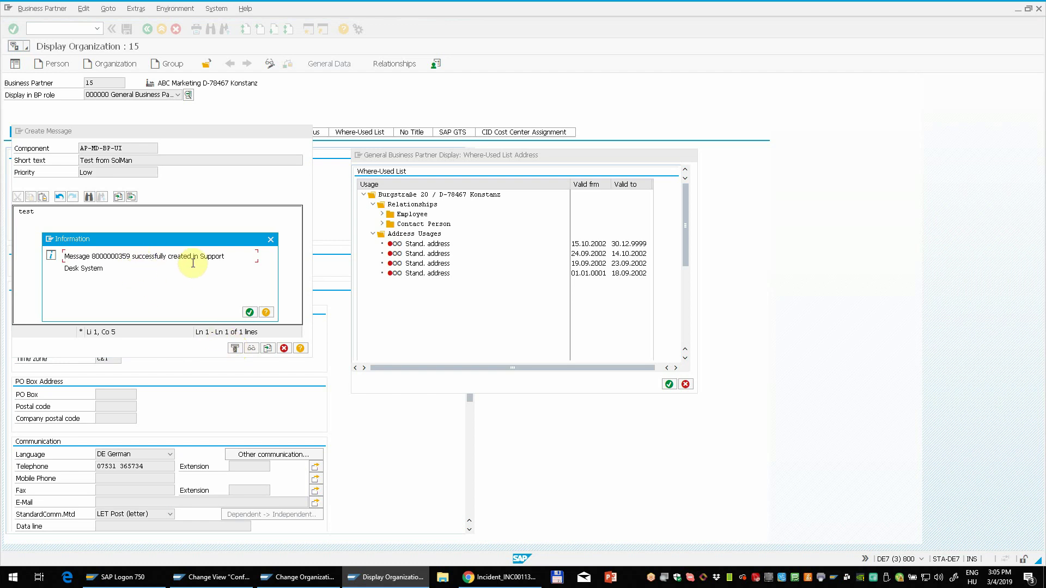
# Step: Search incidents for ID 3 in Chrome and open the Test from SolMan incident
pyautogui.click(493, 577)
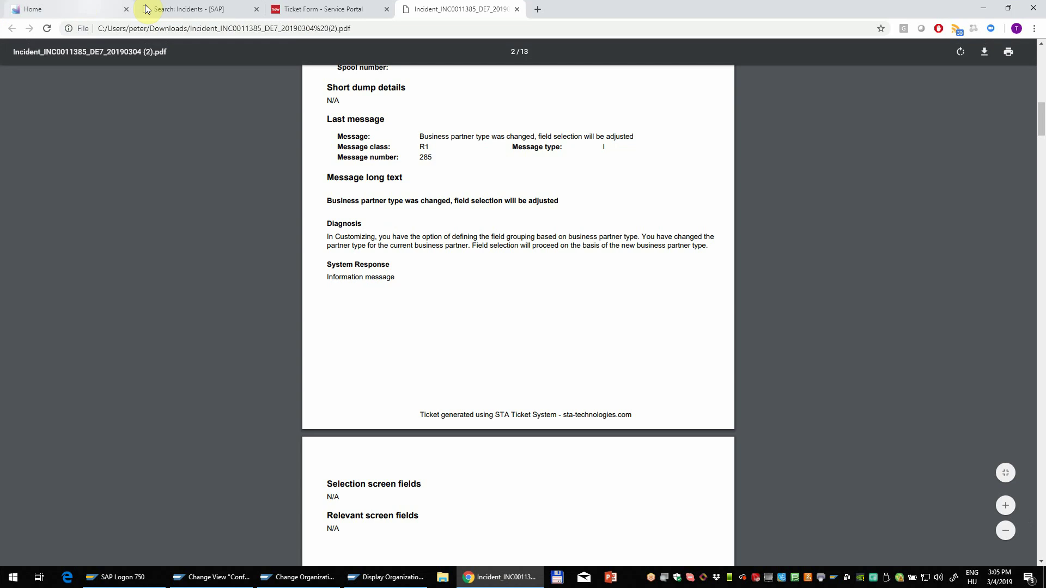
pyautogui.click(189, 9)
pyautogui.click(334, 175)
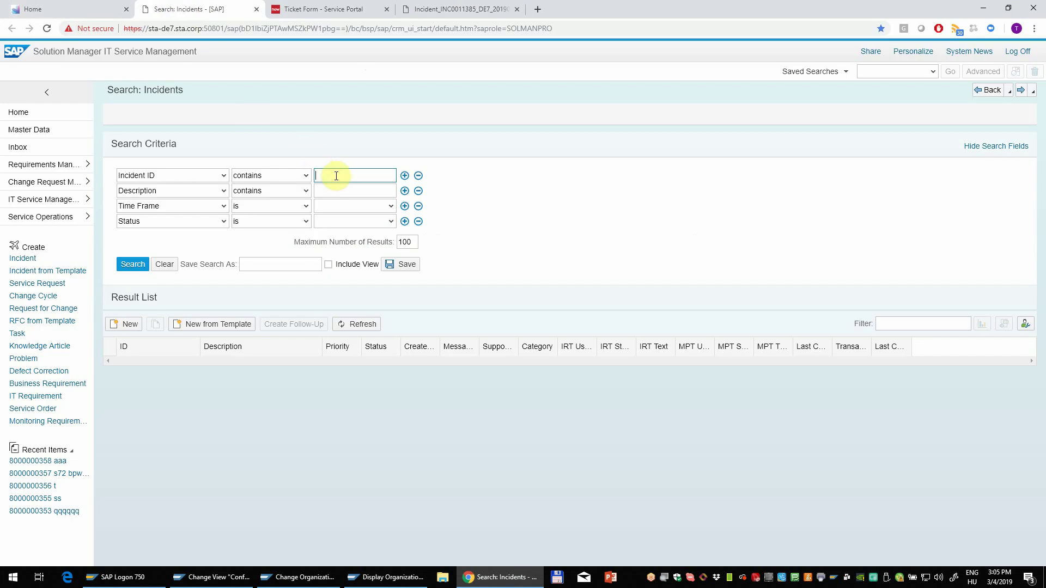
pyautogui.write('359')
pyautogui.click(133, 264)
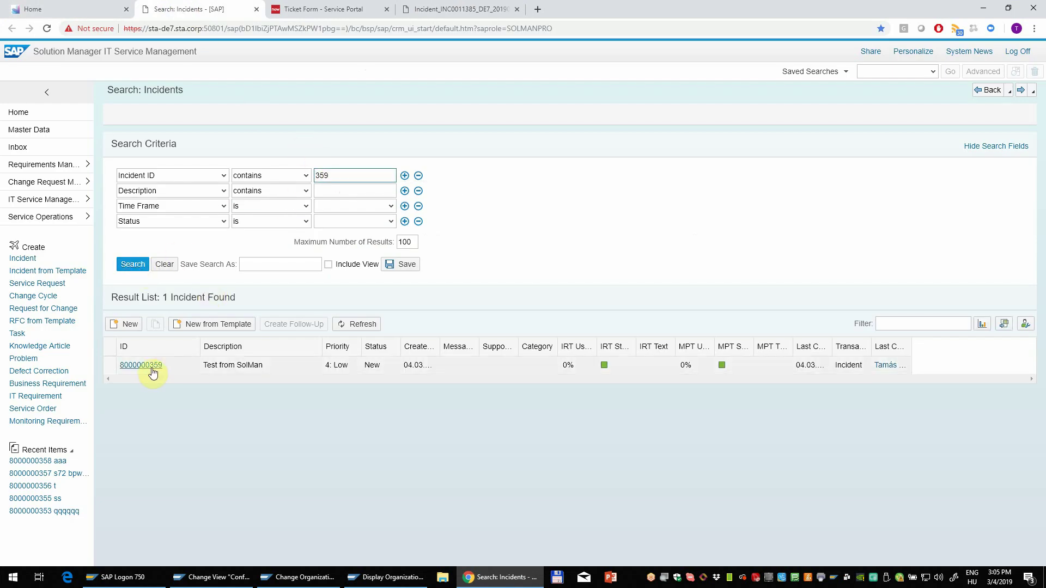
pyautogui.click(149, 367)
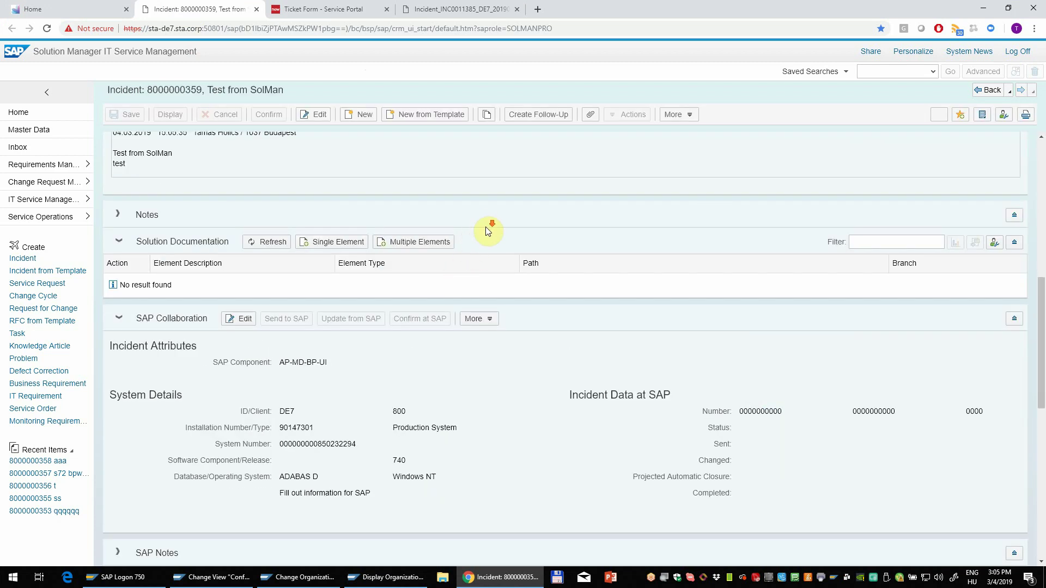
# Step: View the incident's attached screenshot PNG, then return to the incident page
pyautogui.scroll(-7, 485, 227)
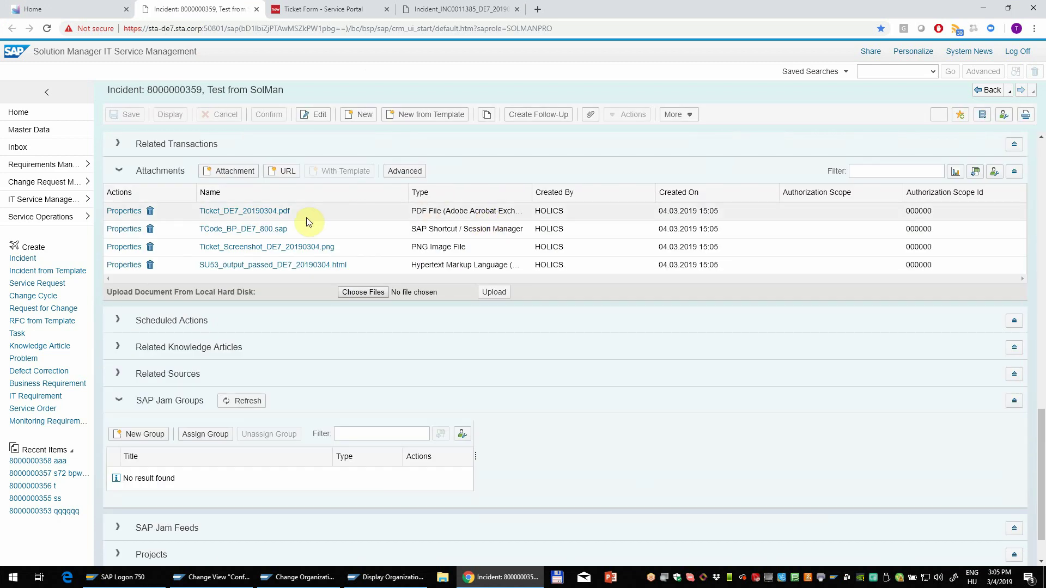
pyautogui.click(317, 254)
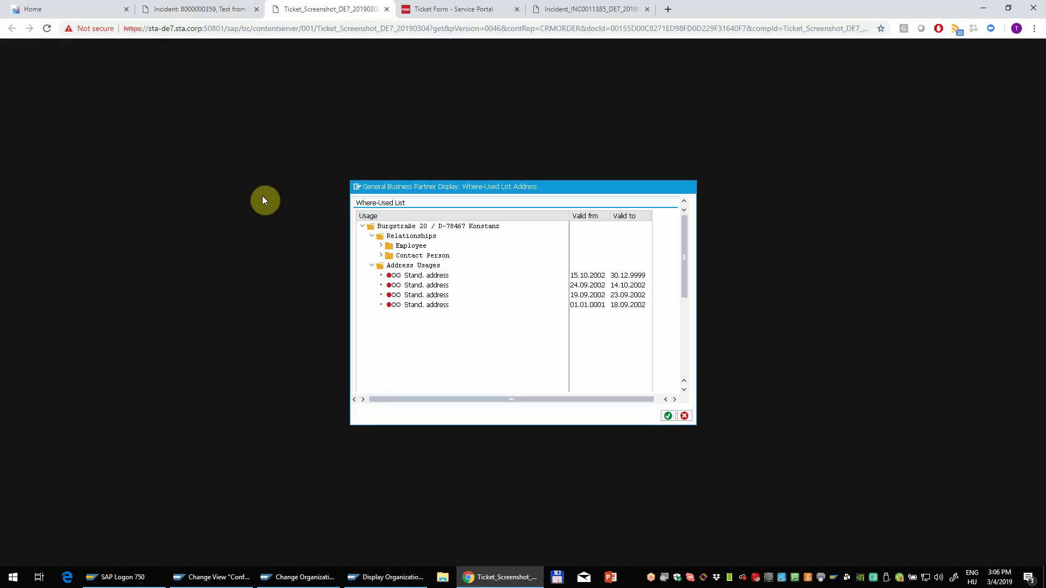
pyautogui.click(201, 9)
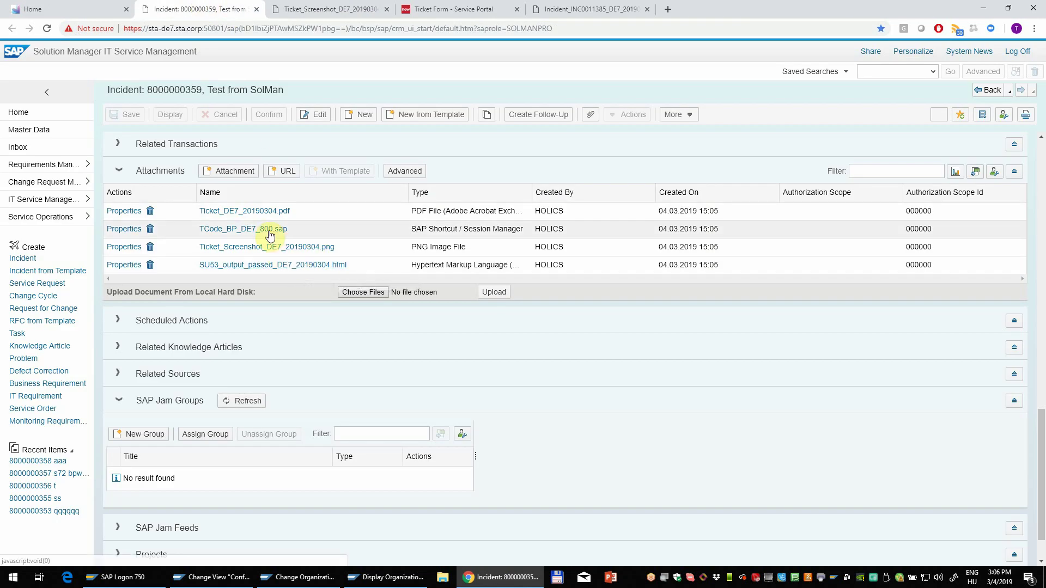
# Step: Open Ticket_DE7_20190304.pdf from Attachments and page through to the SAP backend components list
pyautogui.click(283, 212)
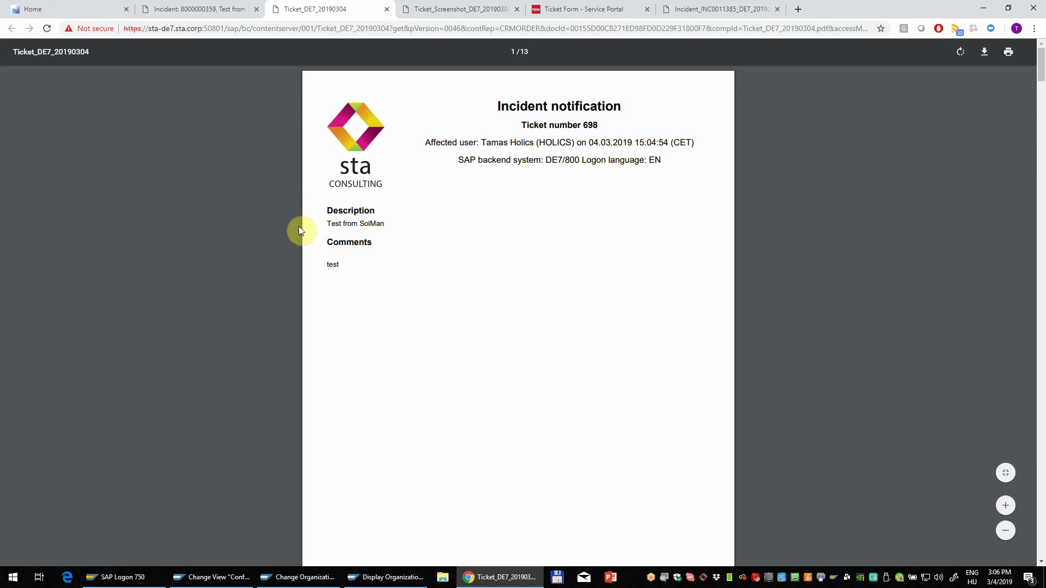
pyautogui.scroll(-10, 275, 235)
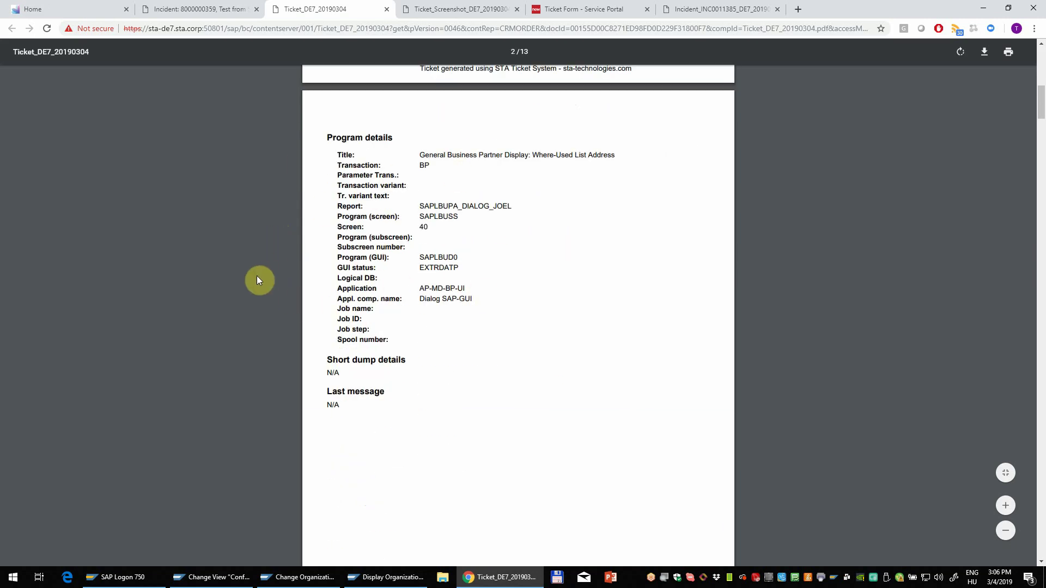
pyautogui.scroll(-15, 258, 278)
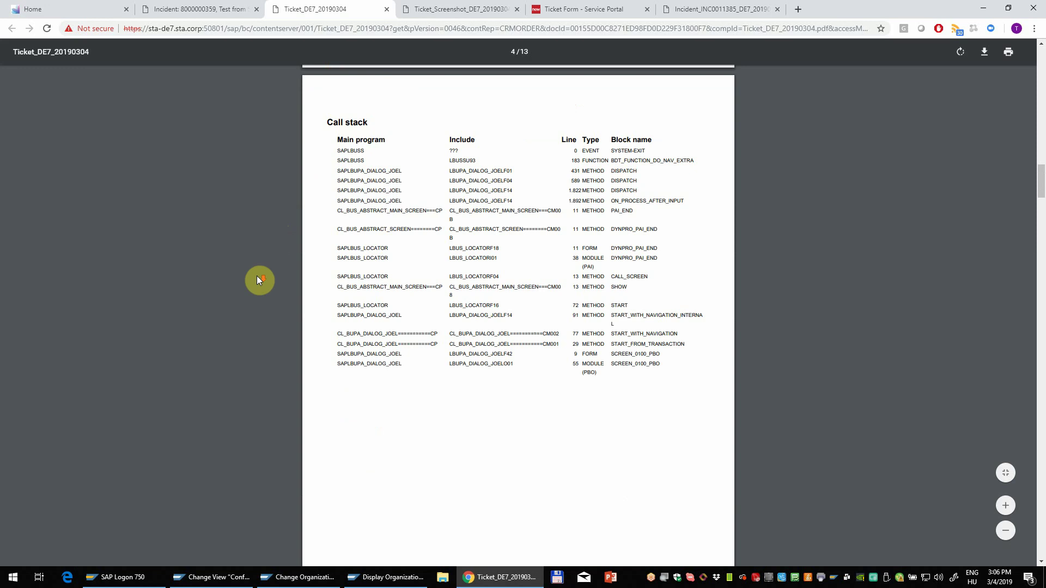
pyautogui.scroll(-8, 259, 280)
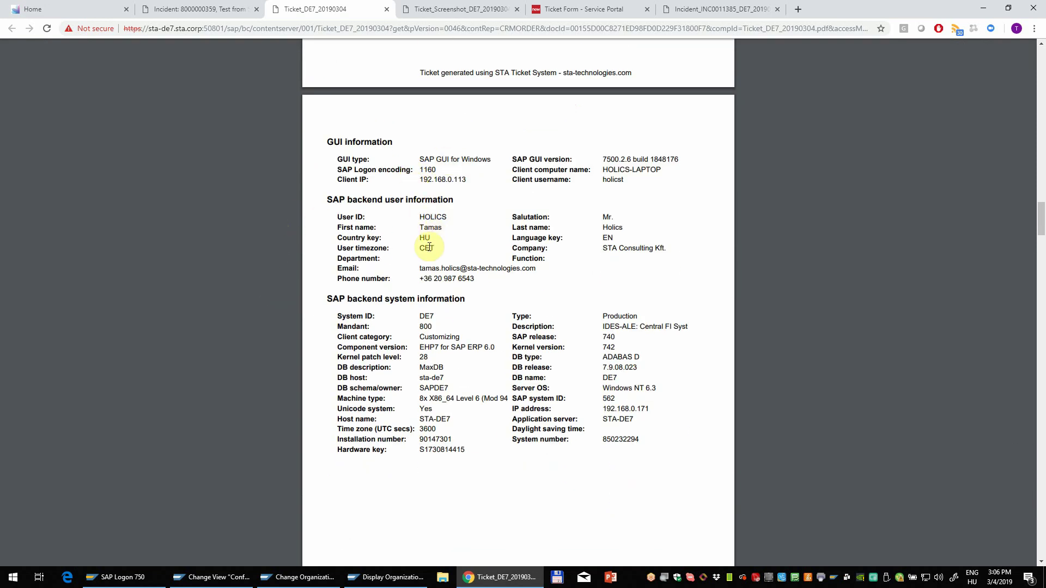
pyautogui.scroll(-7, 436, 382)
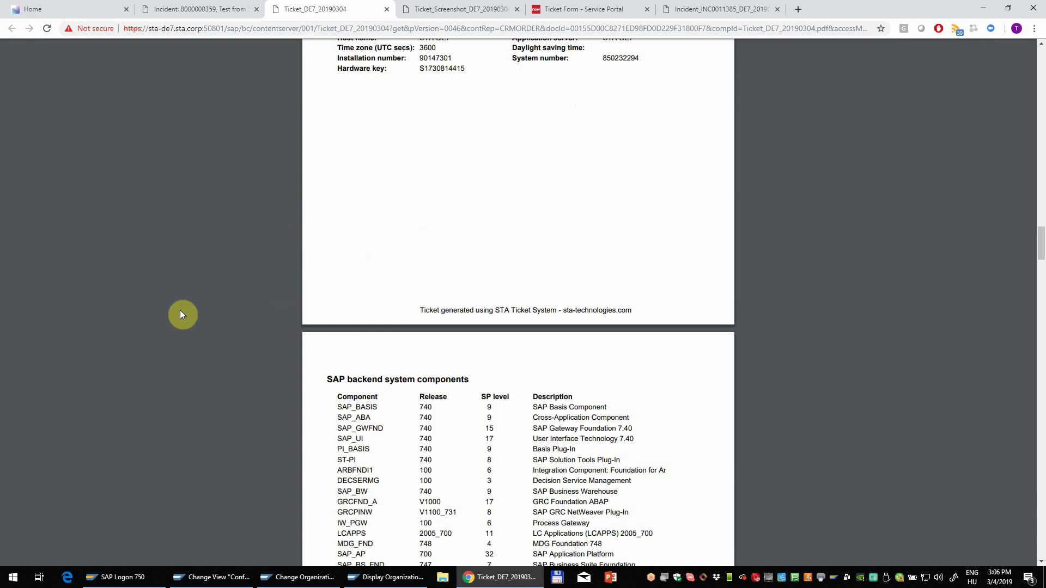